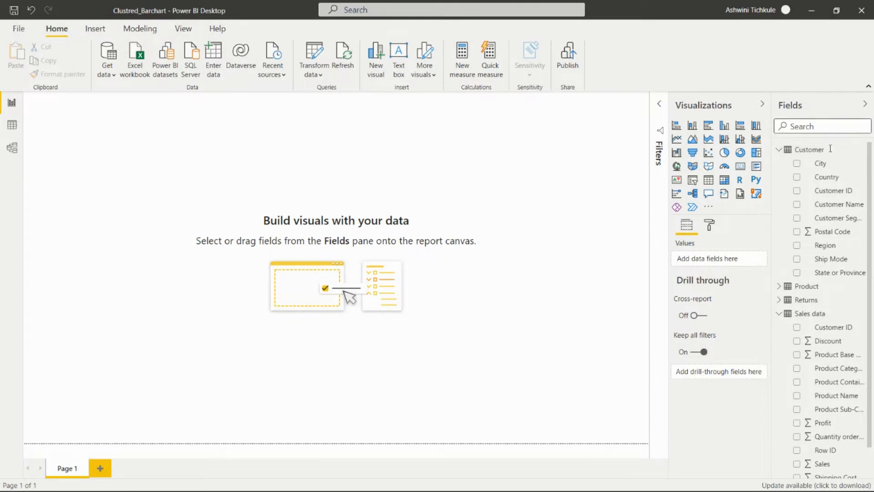
Insert a clustered bar chart on the blank report page, widen it and move it to the middle of the canvas
{"action": "left_click", "coordinate": [659, 108]}
{"action": "left_click", "coordinate": [659, 108]}
{"action": "left_click", "coordinate": [708, 126]}
{"action": "left_click_drag", "start_coordinate": [117, 186], "coordinate": [179, 260]}
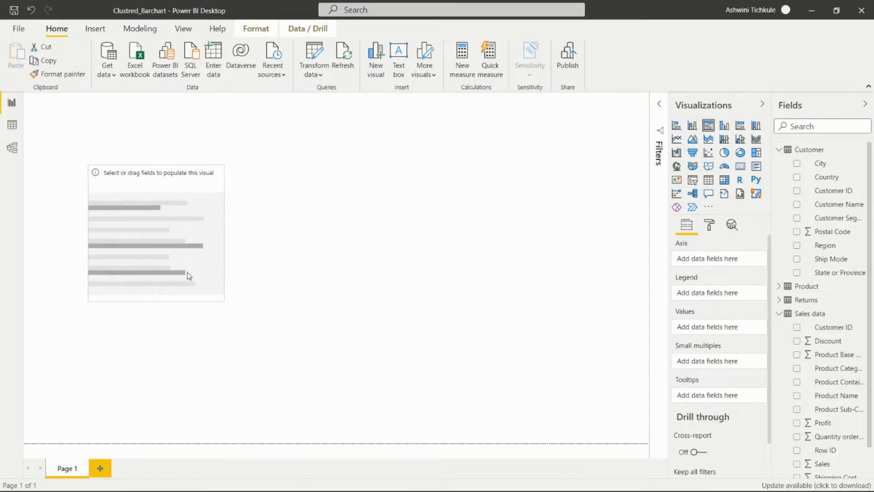
{"action": "left_click_drag", "start_coordinate": [223, 298], "coordinate": [556, 348]}
{"action": "left_click_drag", "start_coordinate": [88, 257], "coordinate": [169, 264]}
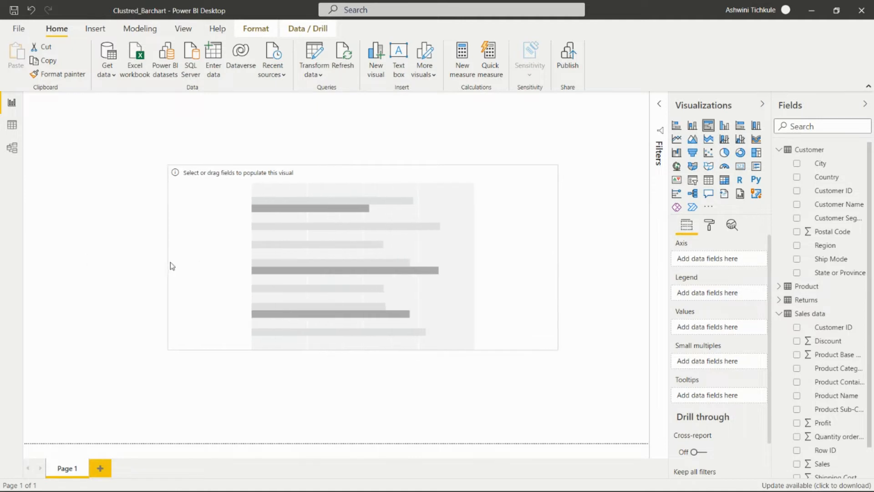
{"action": "left_click_drag", "start_coordinate": [355, 236], "coordinate": [349, 235]}
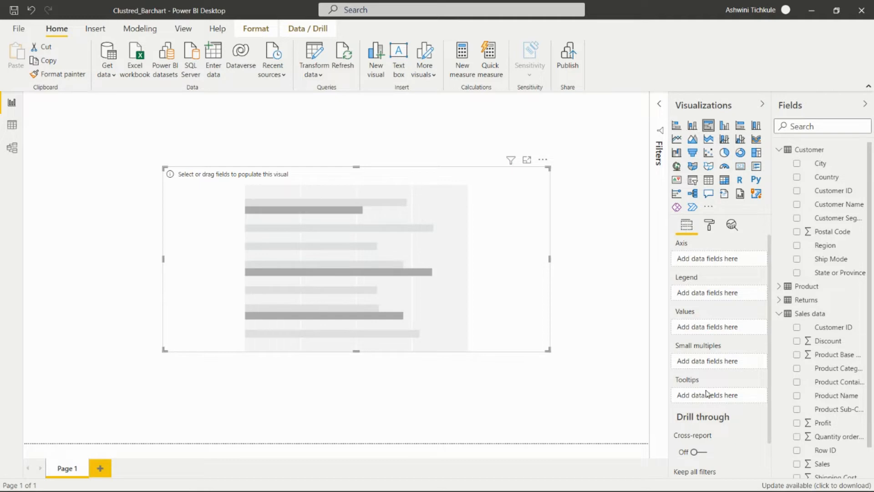
Put Customer Name on the chart's axis and add Profit and Sales from Sales data as its values
{"action": "left_click_drag", "start_coordinate": [829, 204], "coordinate": [701, 259]}
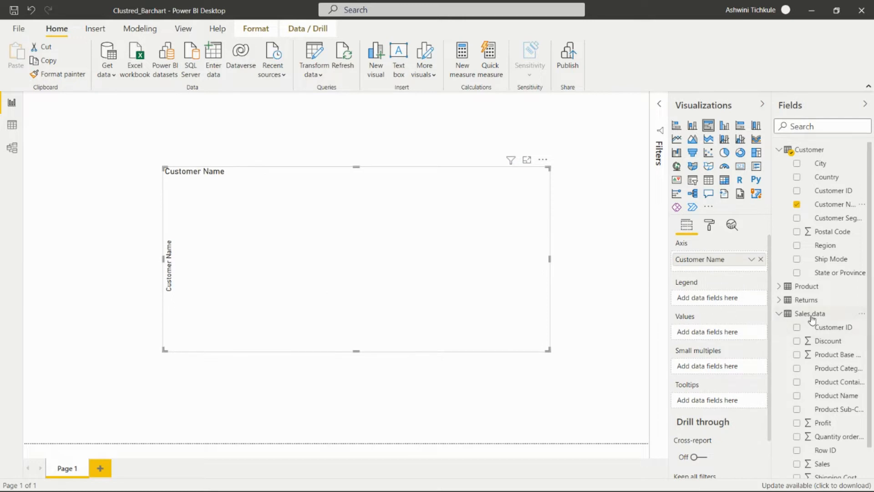
{"action": "scroll", "coordinate": [811, 319], "scroll_direction": "down", "scroll_amount": 1}
{"action": "mouse_move", "coordinate": [822, 389]}
{"action": "left_mouse_down"}
{"action": "mouse_move", "coordinate": [766, 338]}
{"action": "mouse_move", "coordinate": [713, 333]}
{"action": "left_mouse_up"}
{"action": "left_click_drag", "start_coordinate": [813, 423], "coordinate": [707, 343]}
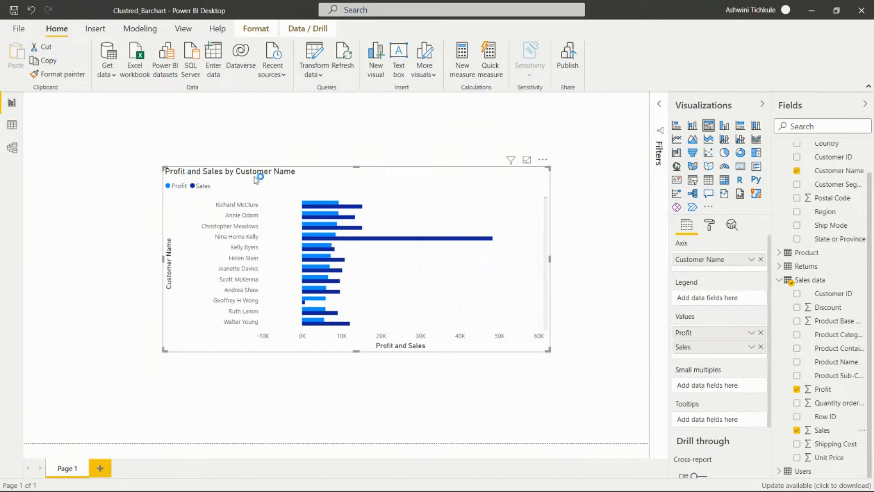
Make the bar chart taller by extending its upper and lower edges so more customers fit
{"action": "left_click_drag", "start_coordinate": [354, 167], "coordinate": [352, 129]}
{"action": "left_click_drag", "start_coordinate": [355, 351], "coordinate": [354, 399]}
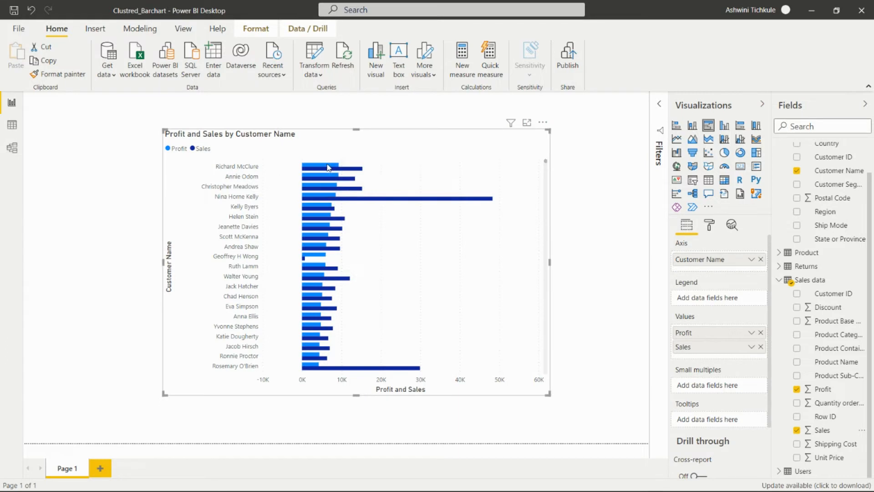
{"action": "mouse_move", "coordinate": [328, 168]}
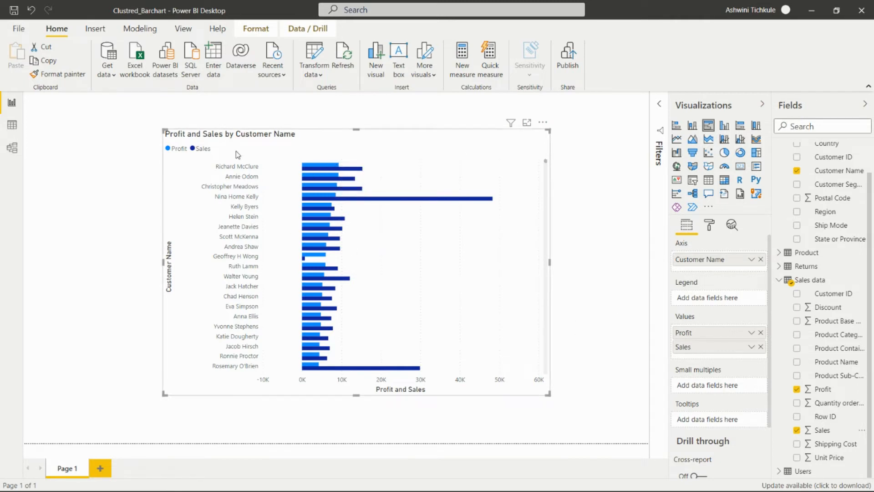
Turn on data labels for the bar chart in its formatting options
{"action": "left_click", "coordinate": [709, 230]}
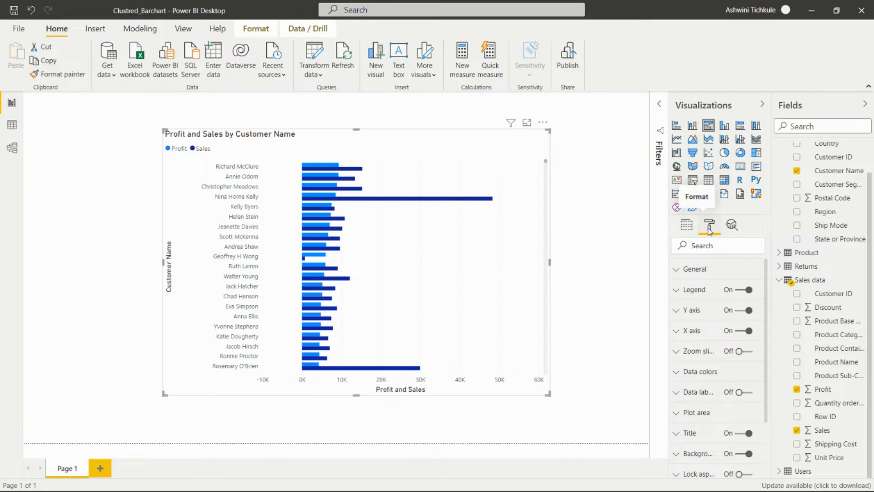
{"action": "left_click", "coordinate": [687, 394]}
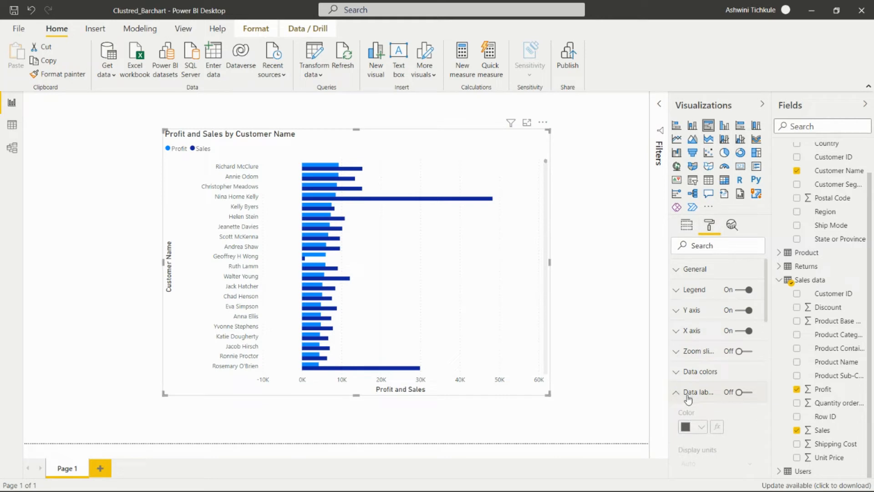
{"action": "left_click", "coordinate": [738, 394]}
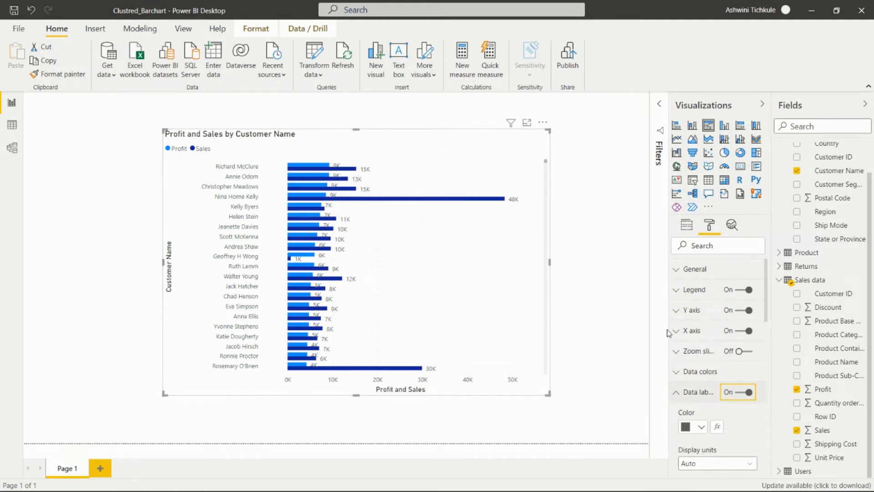
Try the display units None for the data labels, and settle on Thousands
{"action": "scroll", "coordinate": [710, 368], "scroll_direction": "down", "scroll_amount": 1}
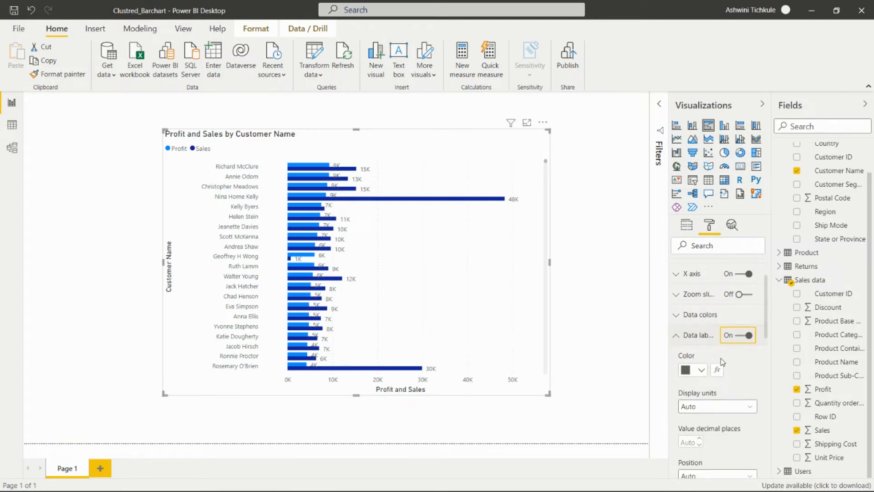
{"action": "scroll", "coordinate": [722, 362], "scroll_direction": "down", "scroll_amount": 1}
{"action": "left_click", "coordinate": [746, 350]}
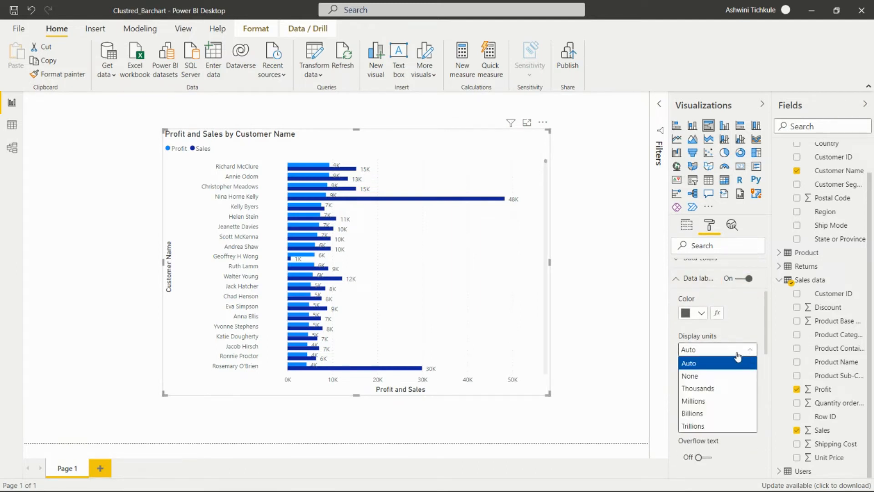
{"action": "left_click", "coordinate": [699, 377]}
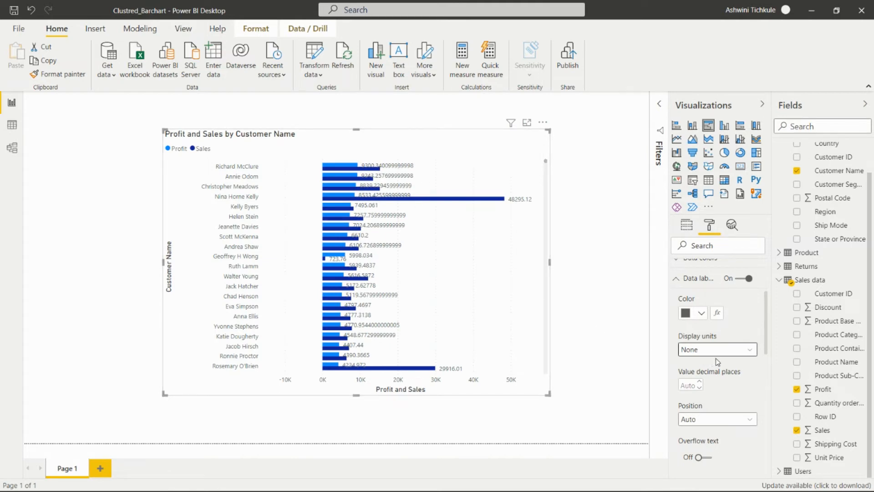
{"action": "left_click", "coordinate": [729, 351]}
{"action": "left_click", "coordinate": [697, 389]}
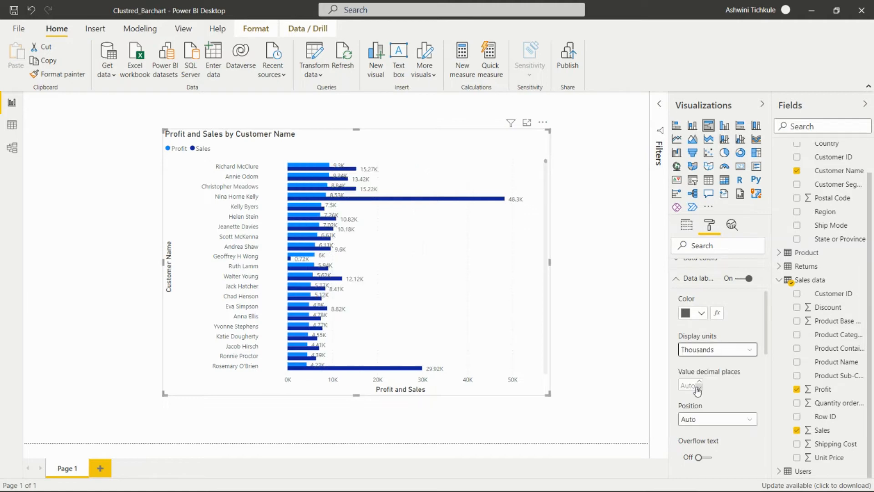
{"action": "left_click", "coordinate": [730, 351]}
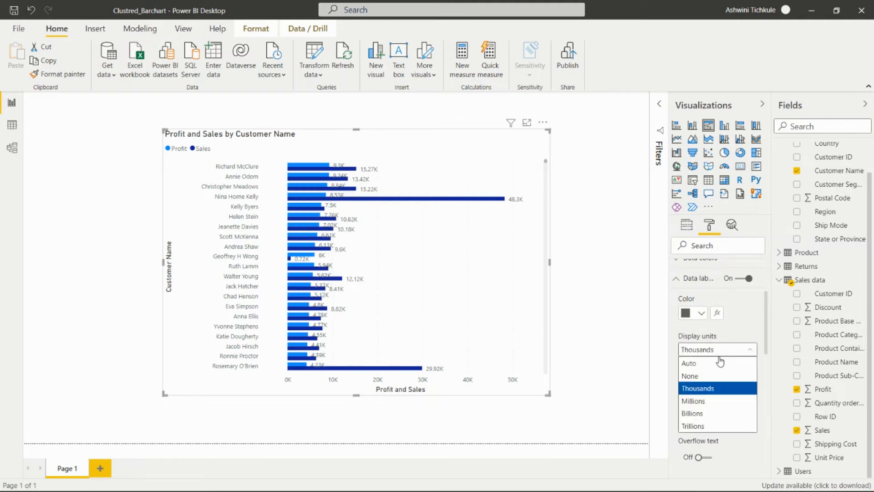
{"action": "left_click", "coordinate": [709, 389]}
Try showing a background behind the data labels and check the plot area settings
{"action": "scroll", "coordinate": [707, 296], "scroll_direction": "down", "scroll_amount": 5}
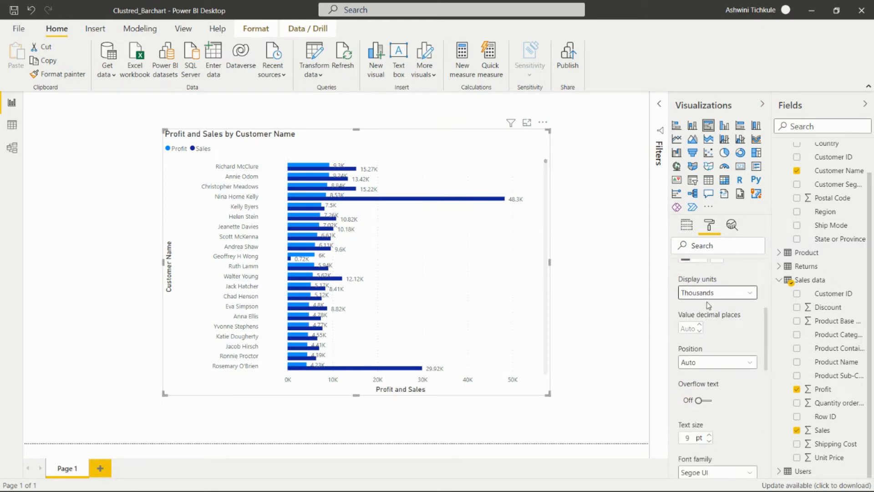
{"action": "scroll", "coordinate": [722, 352], "scroll_direction": "down", "scroll_amount": 3}
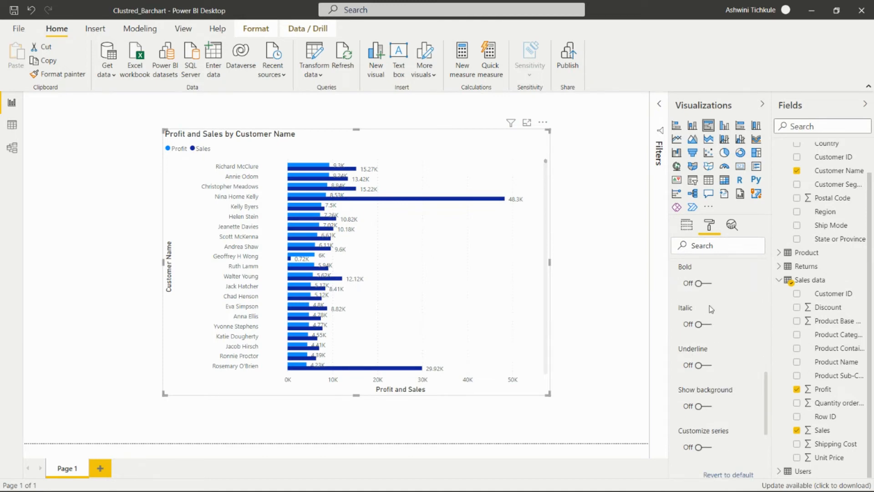
{"action": "scroll", "coordinate": [728, 326], "scroll_direction": "down", "scroll_amount": 3}
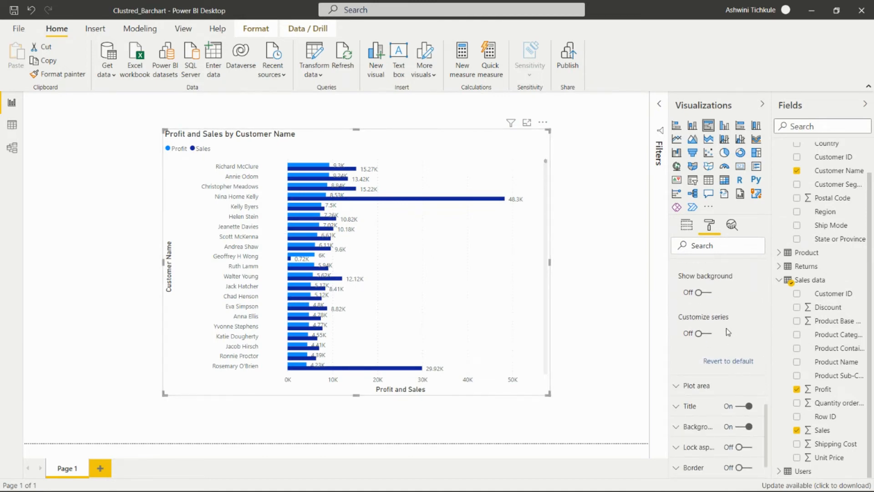
{"action": "left_click", "coordinate": [699, 294]}
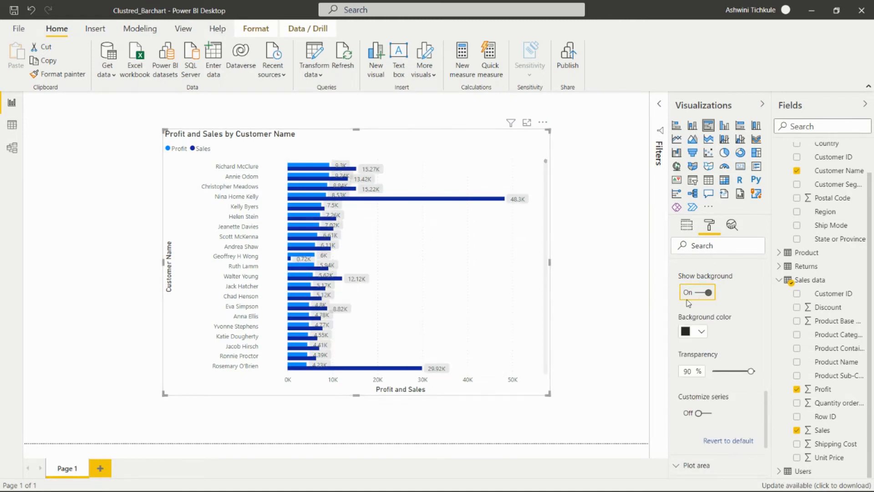
{"action": "left_click", "coordinate": [705, 295]}
{"action": "scroll", "coordinate": [702, 339], "scroll_direction": "down", "scroll_amount": 2}
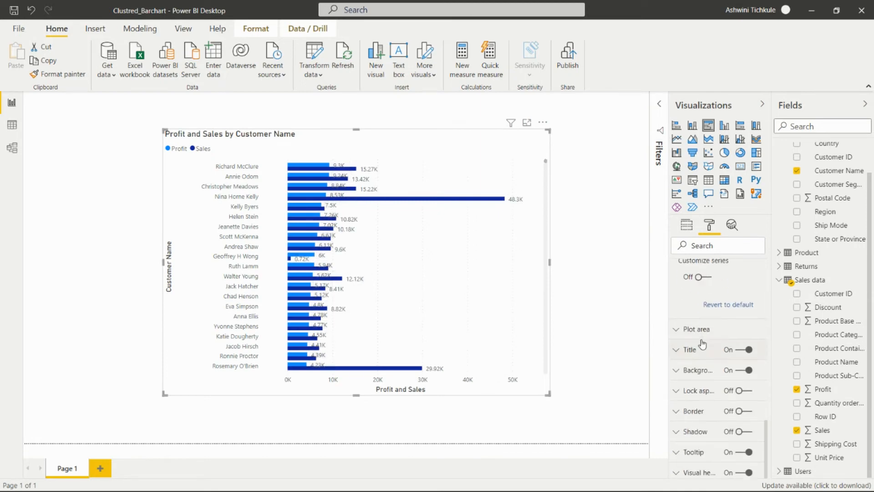
{"action": "left_click", "coordinate": [674, 332]}
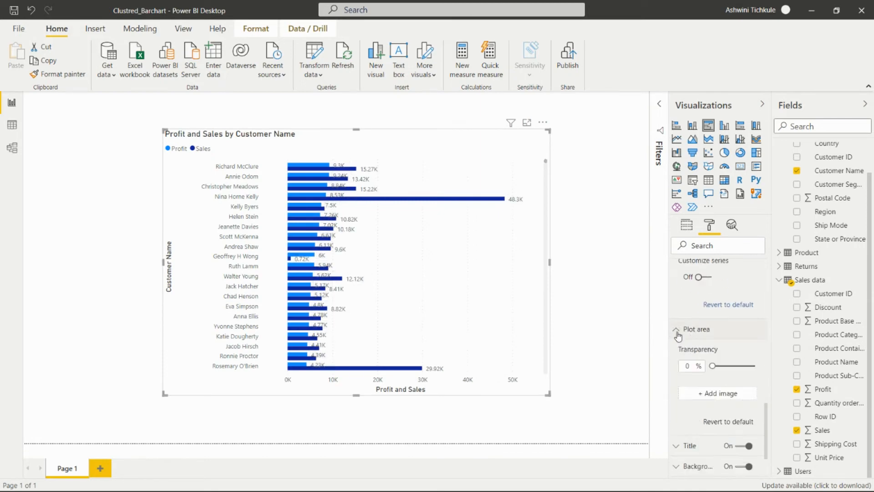
{"action": "left_click", "coordinate": [674, 332]}
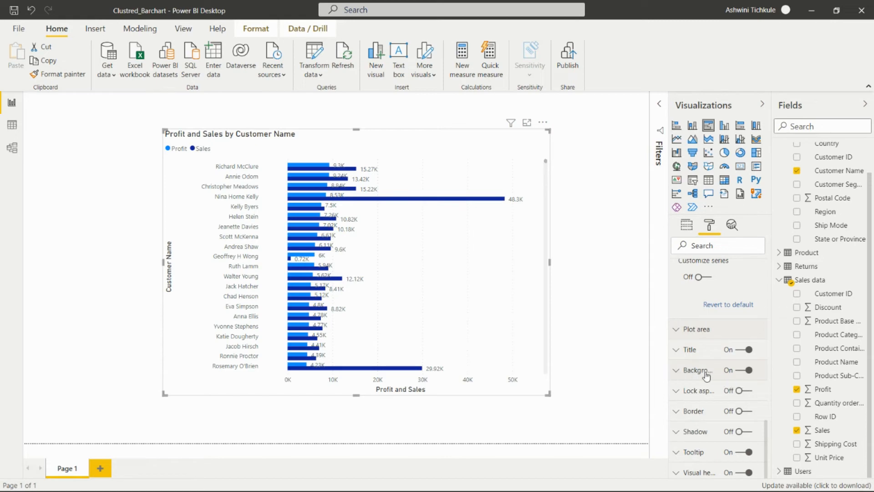
Give the chart a light grey background with 64% transparency
{"action": "left_click", "coordinate": [688, 377]}
{"action": "left_click", "coordinate": [701, 405]}
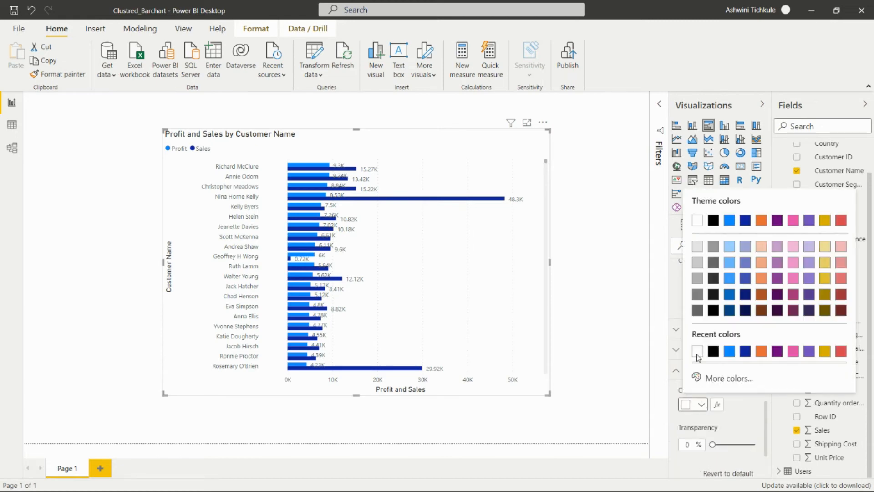
{"action": "left_click", "coordinate": [697, 246]}
{"action": "scroll", "coordinate": [713, 364], "scroll_direction": "down", "scroll_amount": 2}
{"action": "left_click_drag", "start_coordinate": [713, 387], "coordinate": [731, 388]}
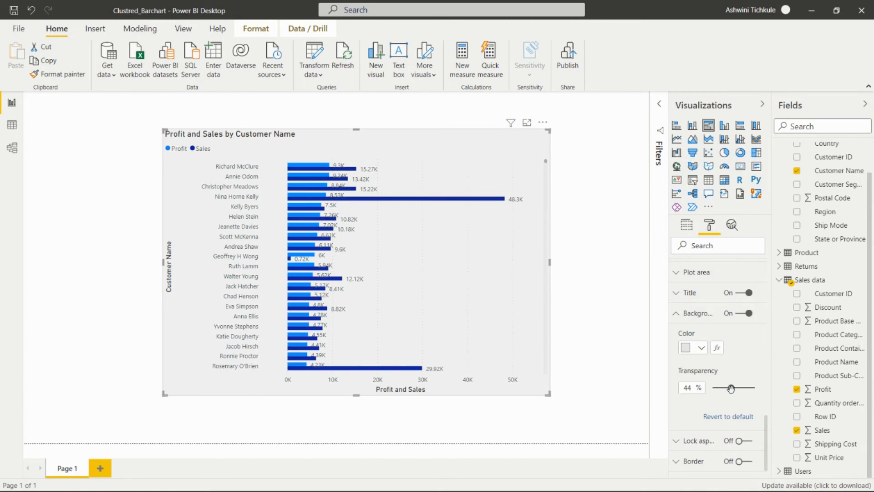
{"action": "left_click_drag", "start_coordinate": [719, 391], "coordinate": [717, 390]}
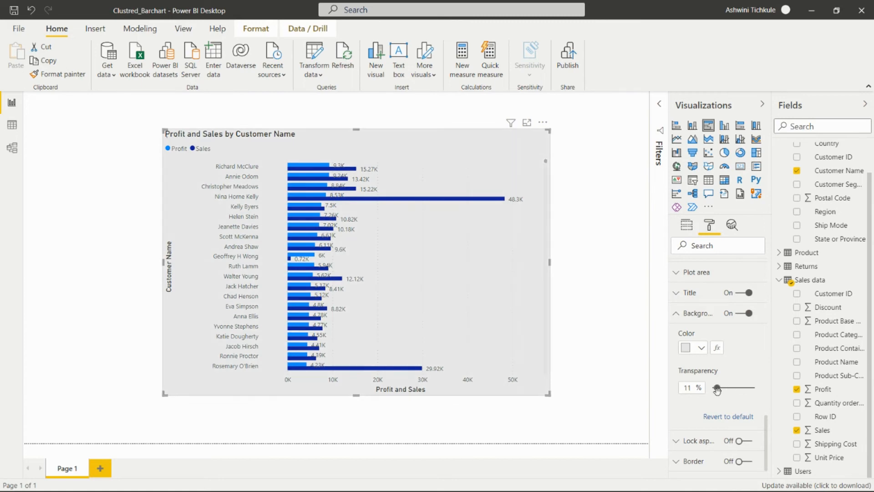
{"action": "mouse_move", "coordinate": [717, 388]}
{"action": "left_mouse_down"}
{"action": "mouse_move", "coordinate": [726, 390]}
{"action": "mouse_move", "coordinate": [711, 390]}
{"action": "left_mouse_up"}
{"action": "left_click_drag", "start_coordinate": [712, 387], "coordinate": [732, 388]}
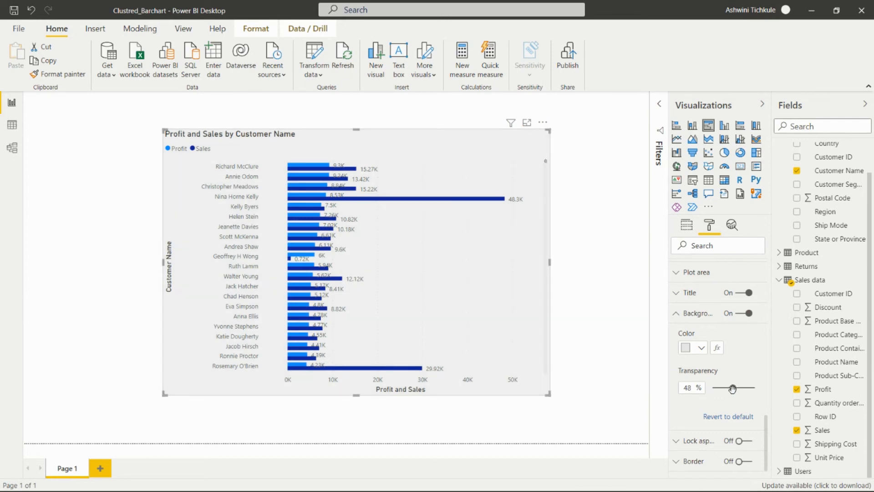
{"action": "left_click_drag", "start_coordinate": [733, 389], "coordinate": [740, 388]}
Turn on the border and the shadow for the bar chart
{"action": "scroll", "coordinate": [715, 358], "scroll_direction": "down", "scroll_amount": 1}
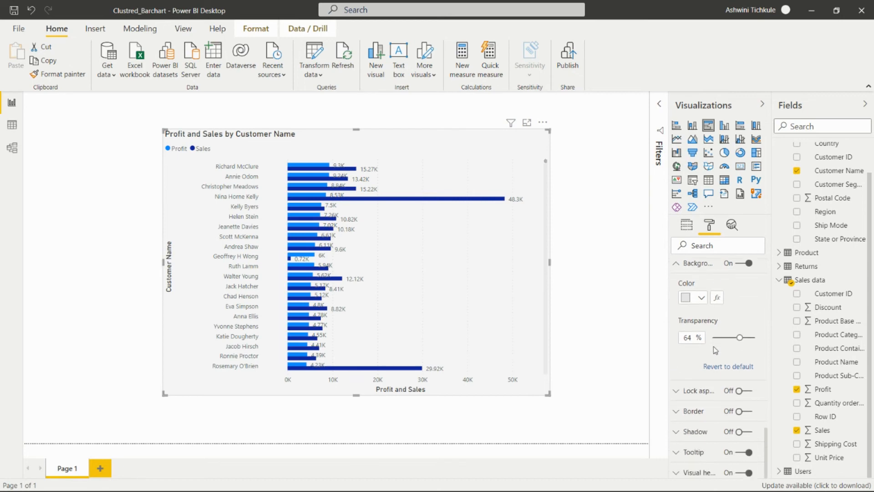
{"action": "left_click", "coordinate": [732, 412]}
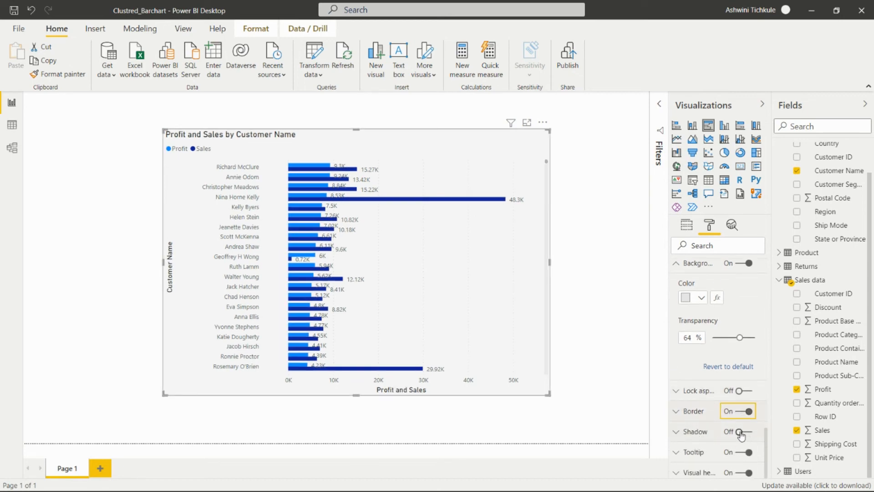
{"action": "left_click", "coordinate": [747, 433]}
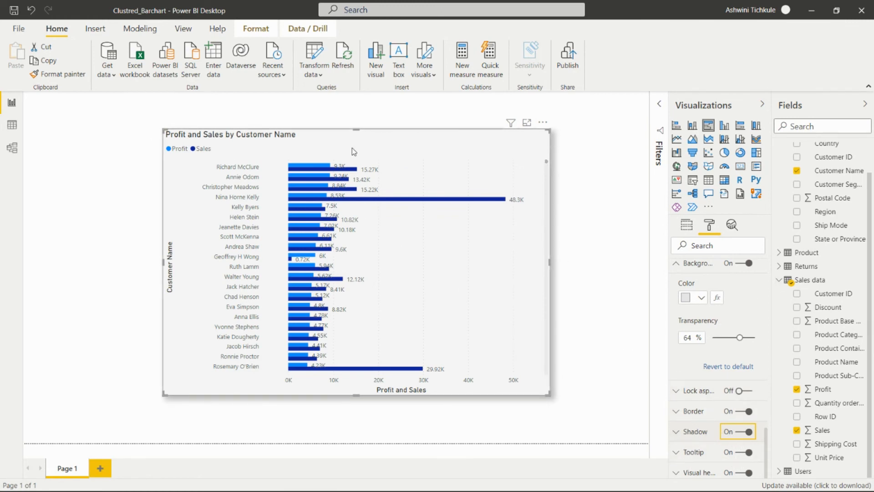
Enlarge the chart to fill most of the canvas and return to its field assignments
{"action": "left_click_drag", "start_coordinate": [159, 128], "coordinate": [84, 121]}
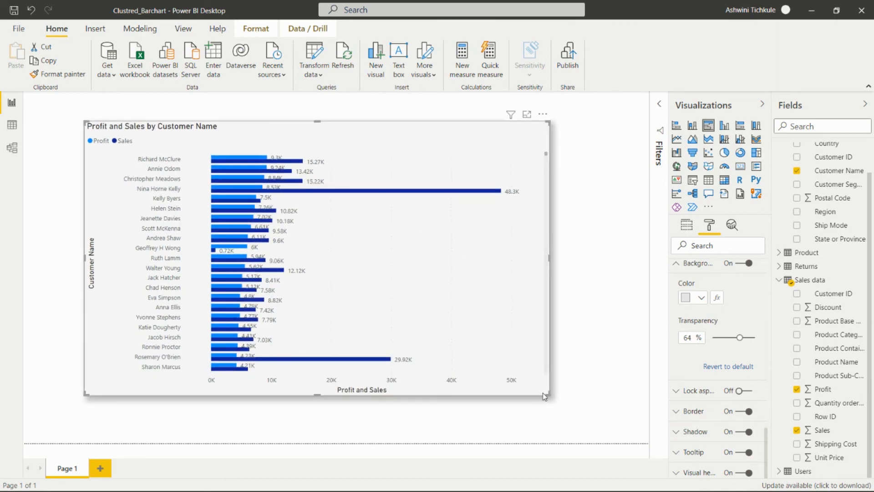
{"action": "left_click_drag", "start_coordinate": [549, 395], "coordinate": [562, 407]}
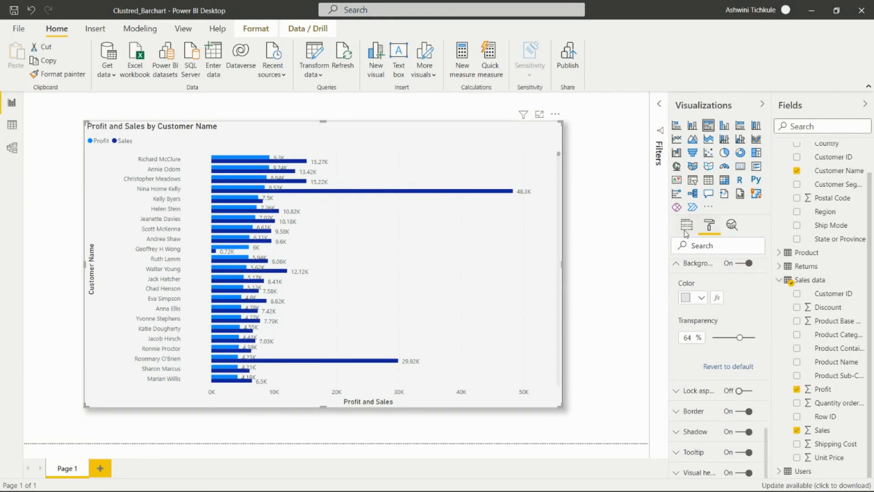
{"action": "left_click", "coordinate": [687, 226]}
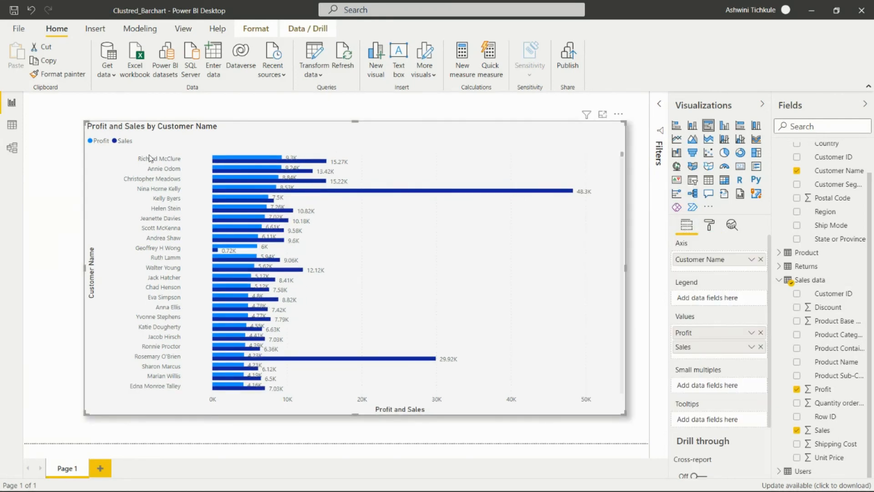